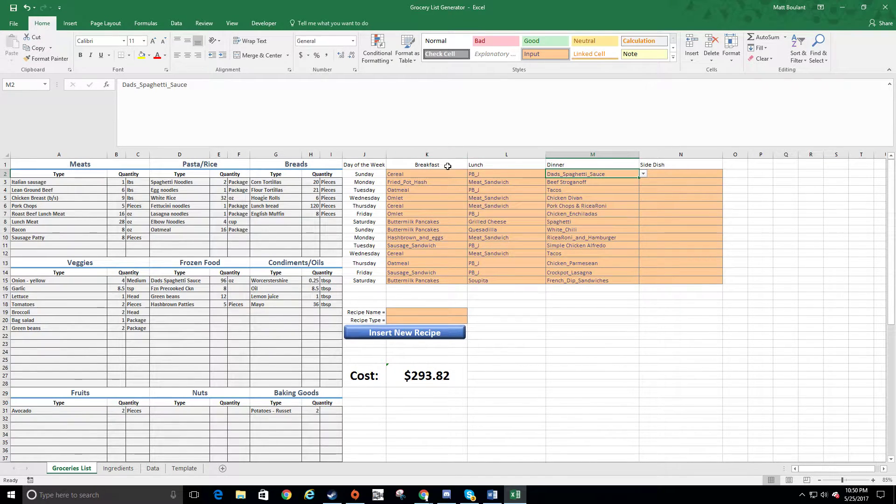
Step: Check the side dish choices available for the first Sunday without picking one
click(663, 165)
click(664, 172)
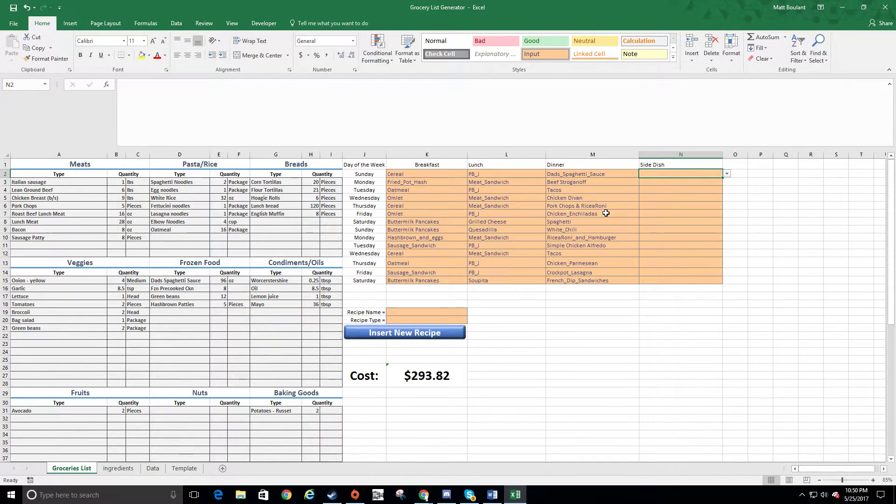
click(727, 174)
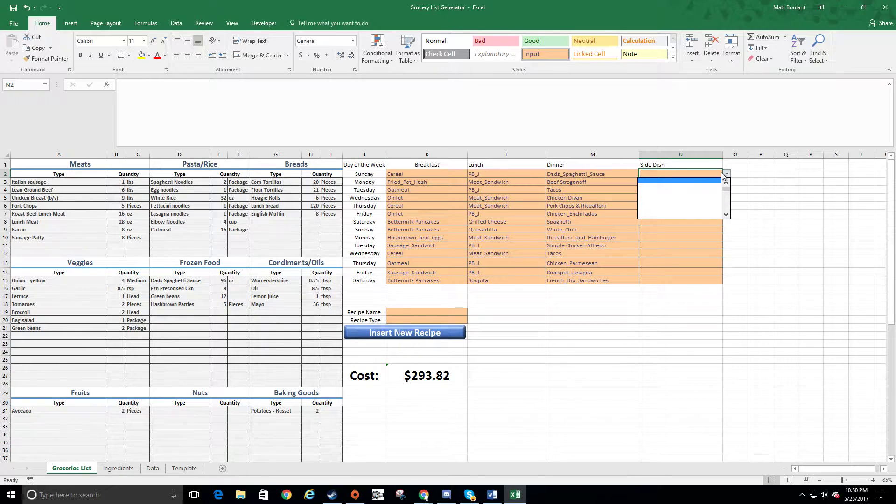
click(731, 172)
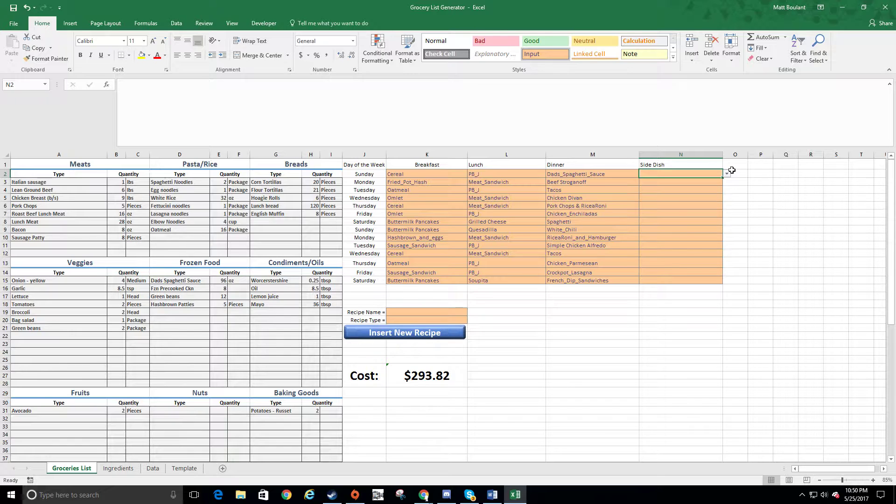
click(675, 175)
Step: Set the first Sunday's breakfast in the meal plan to Hashbrown_and_eggs
click(447, 176)
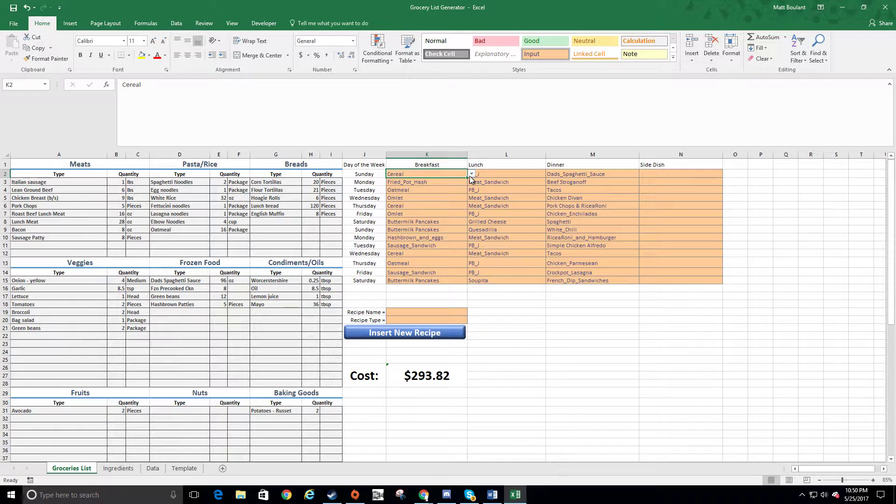
click(471, 177)
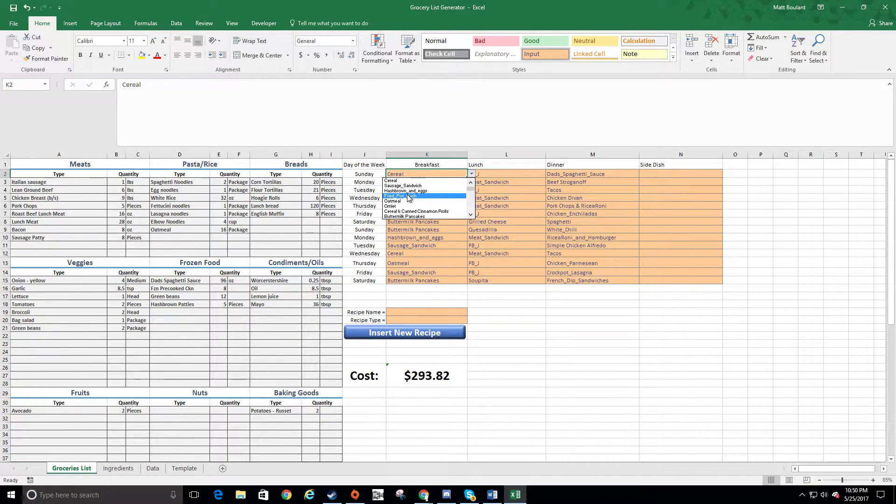
click(422, 192)
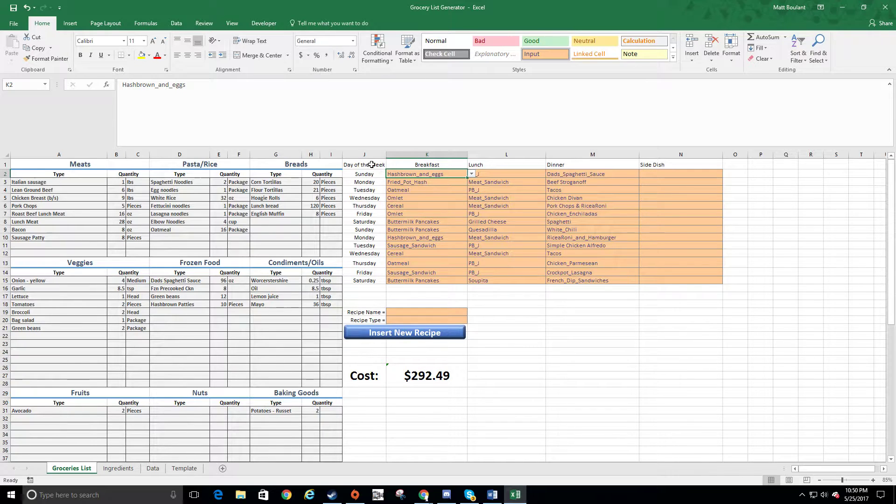
click(470, 174)
click(465, 174)
click(472, 173)
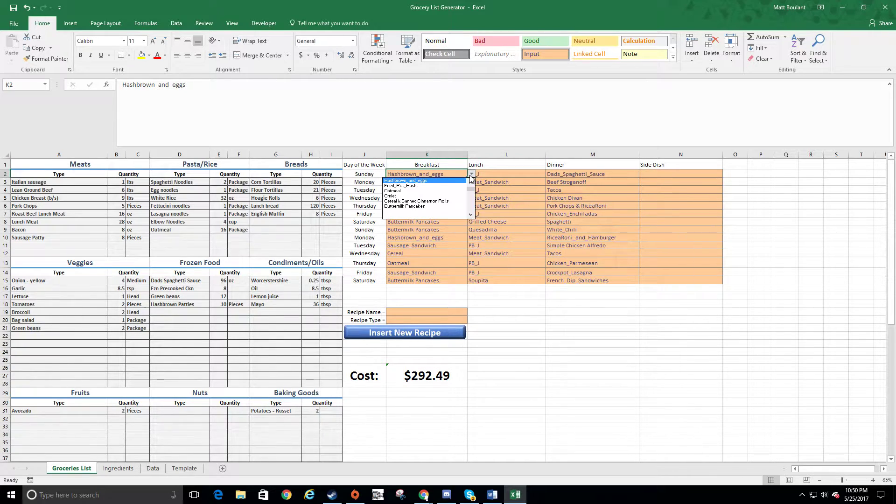
click(471, 174)
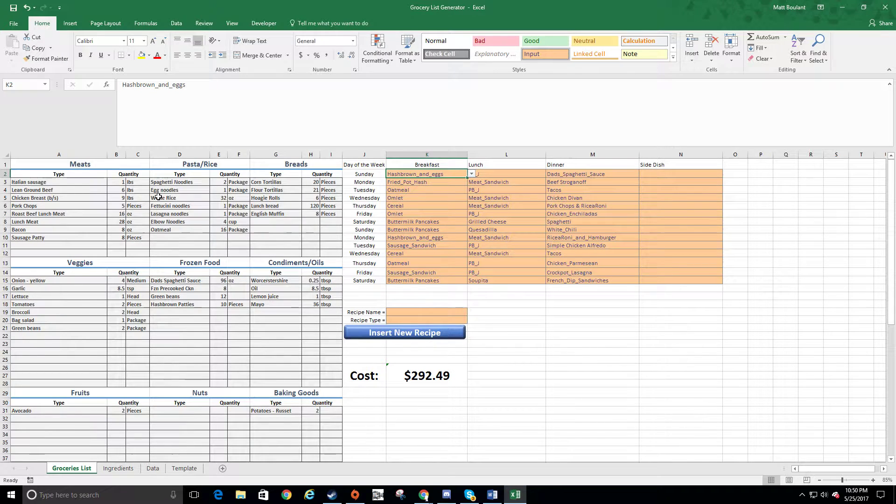
Step: Set the second Monday's lunch in the meal plan to Soupita
scroll(194, 235, down, 4)
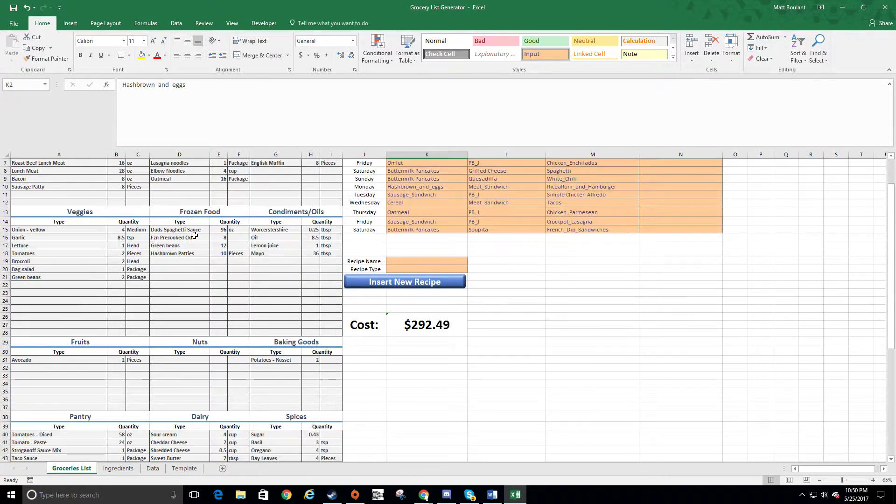
scroll(195, 318, up, 4)
scroll(192, 318, down, 3)
scroll(191, 317, up, 3)
click(542, 240)
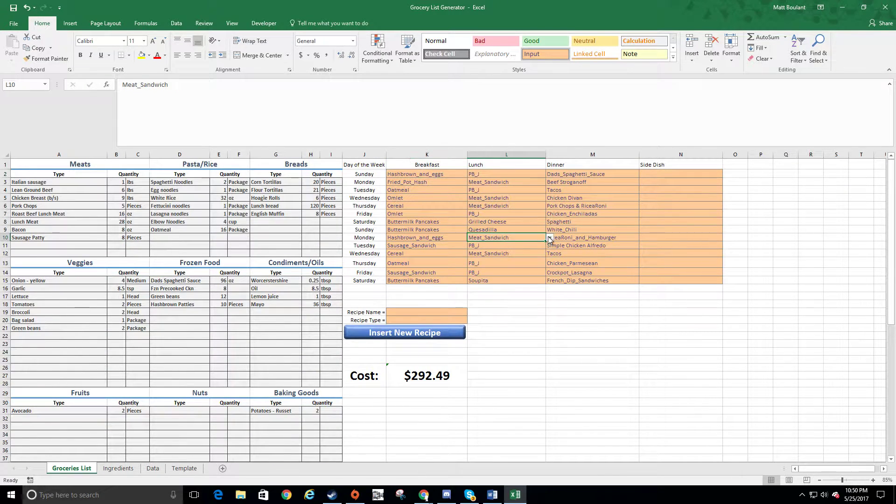
click(550, 237)
click(504, 250)
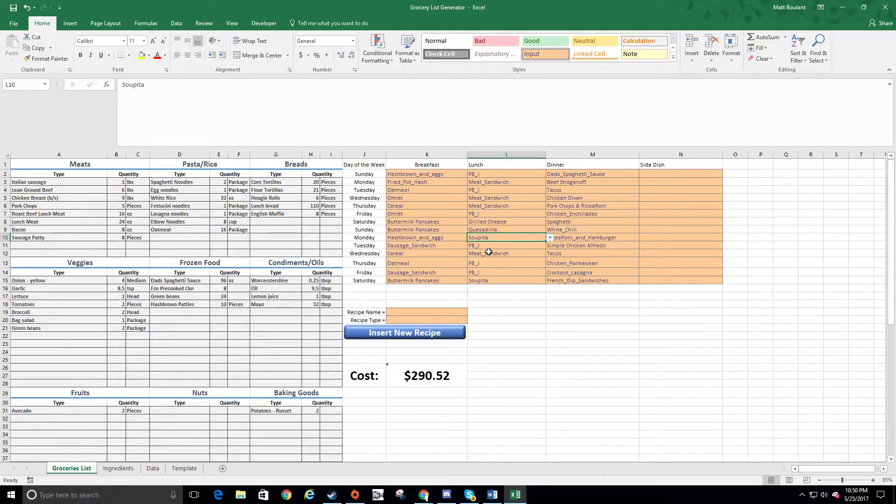
Step: Set the first Saturday's breakfast in the meal plan to Oatmeal
click(460, 223)
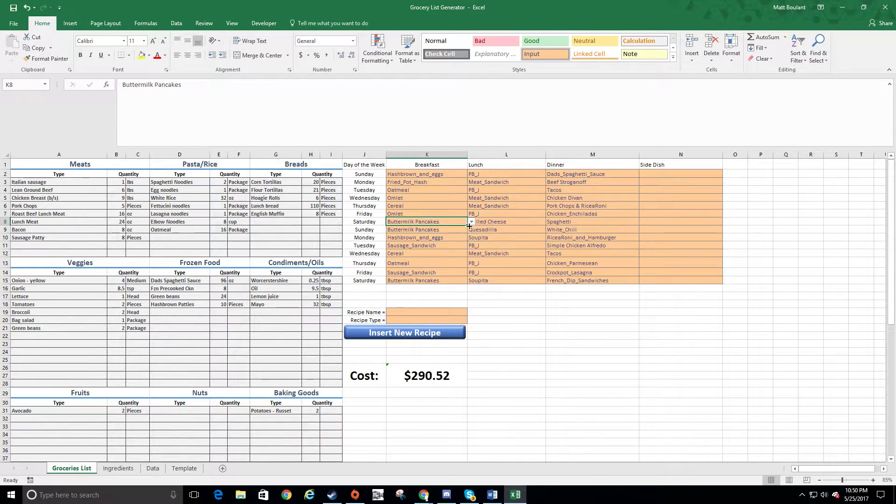
click(471, 222)
click(472, 230)
click(472, 229)
click(472, 230)
click(473, 231)
click(472, 229)
click(472, 230)
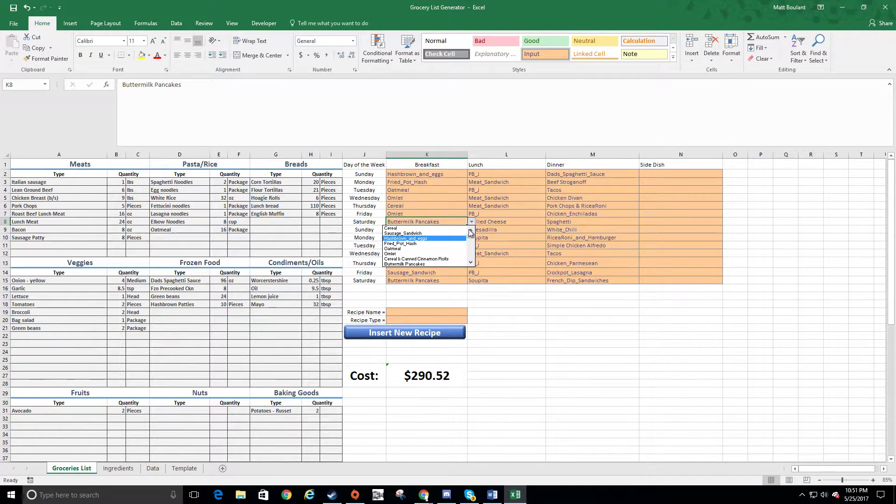
click(423, 248)
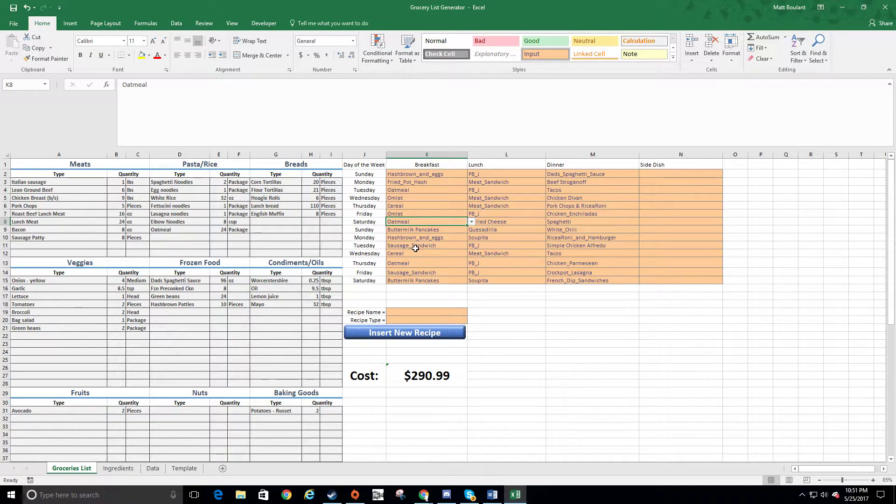
Step: Preview the grocery list printout and return to the Groceries List sheet without printing
click(252, 252)
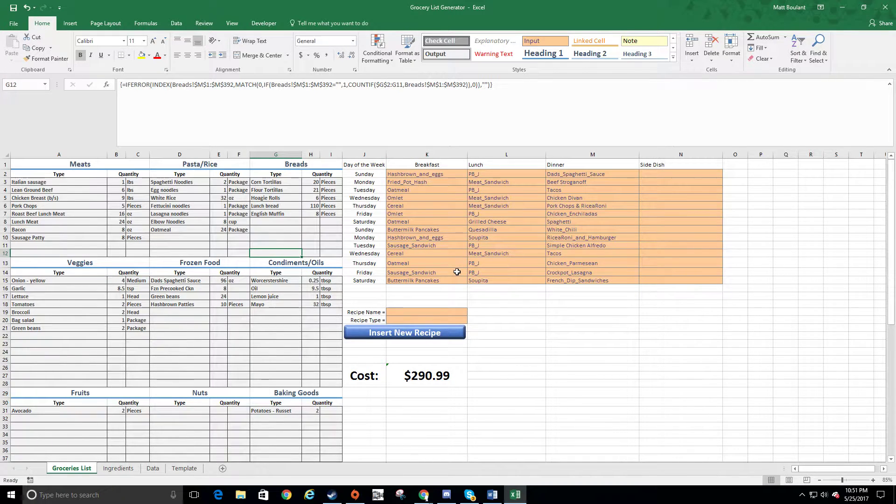
key(ctrl+p)
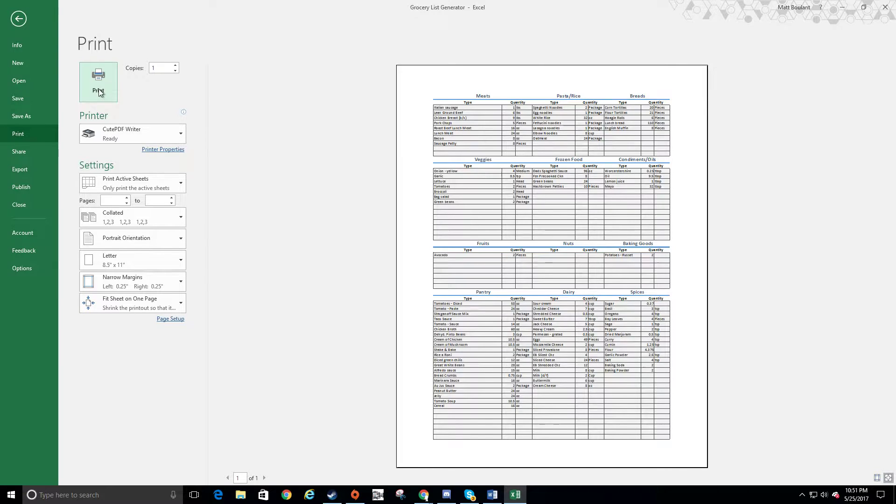
click(19, 19)
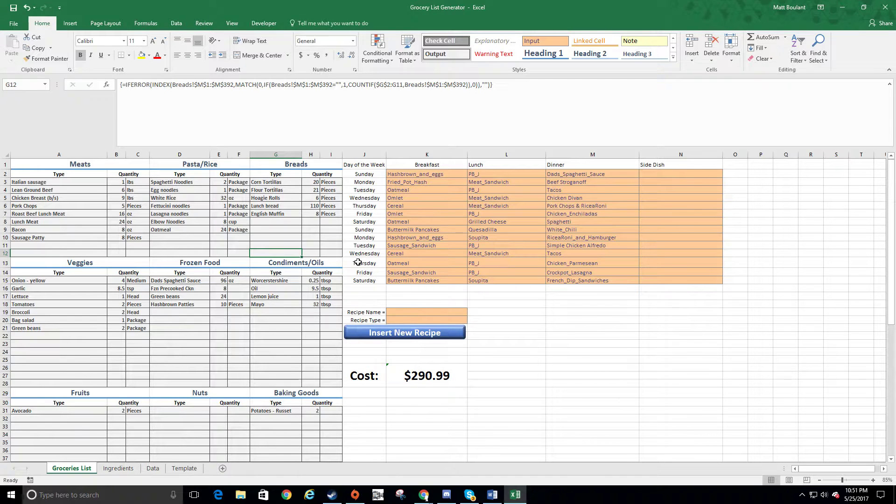
Step: Examine the ingredient categories on the Ingredients sheet and the Measuring units column on the Data sheet
click(116, 469)
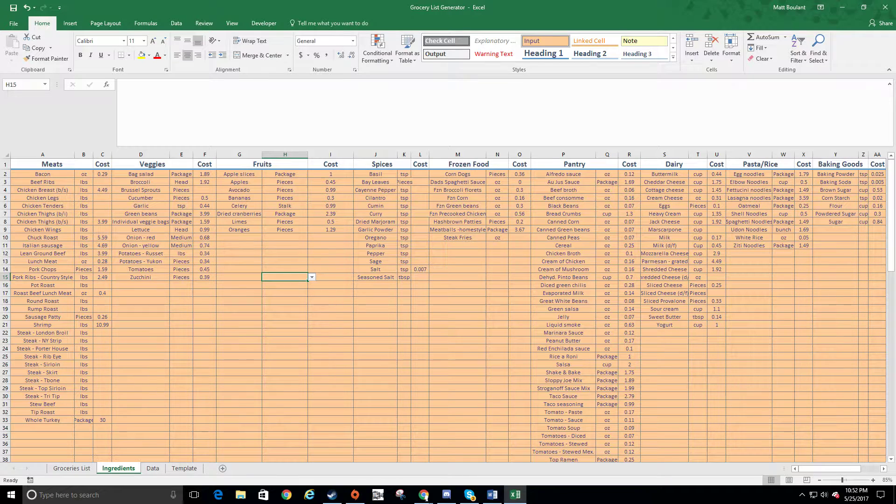
key(alt+Tab)
key(alt+Tab)
click(153, 469)
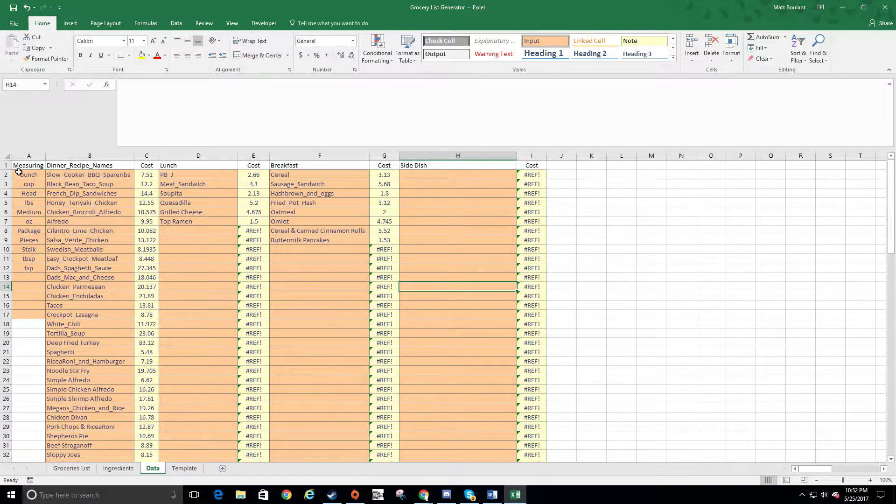
drag(25, 315, 33, 177)
click(28, 315)
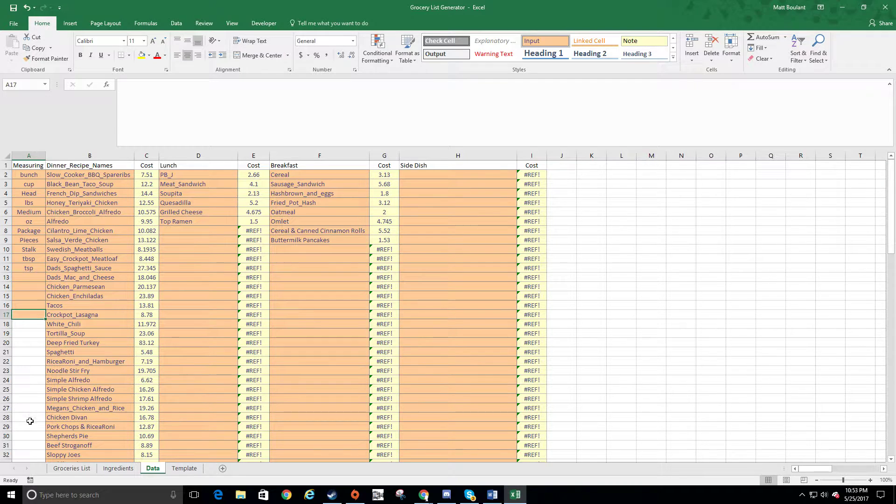
Step: Review the meat entries on the Ingredients sheet and inspect the cost formula for Megans_Chicken_and_Rice on the Data sheet
click(75, 468)
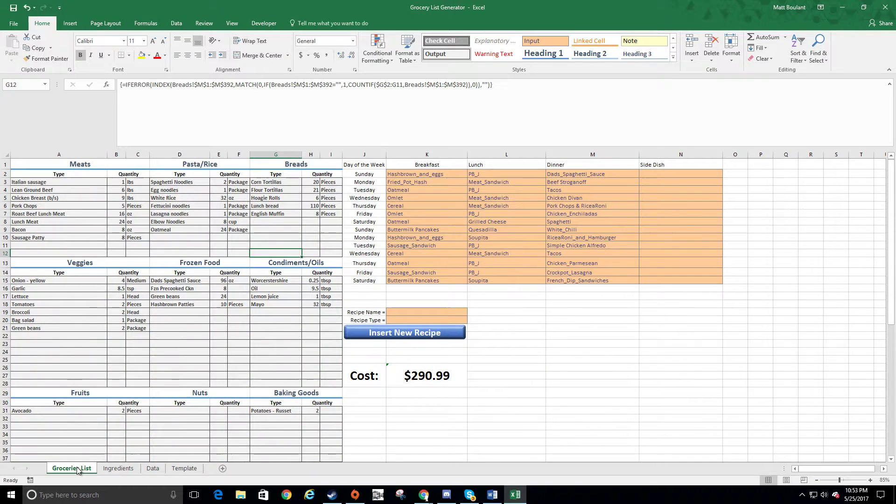
click(118, 468)
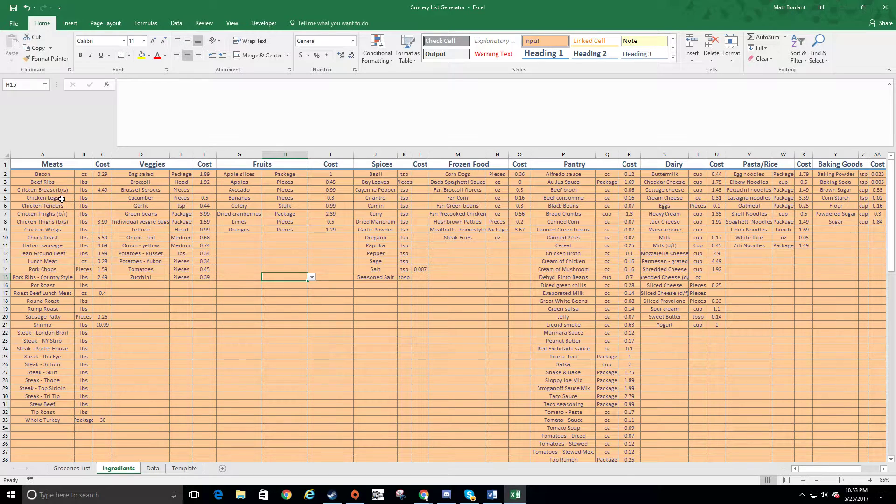
click(57, 213)
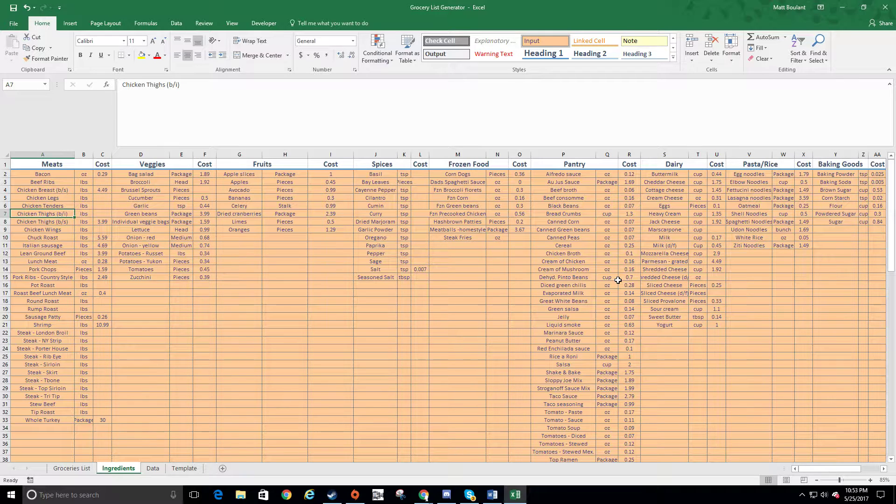
click(153, 469)
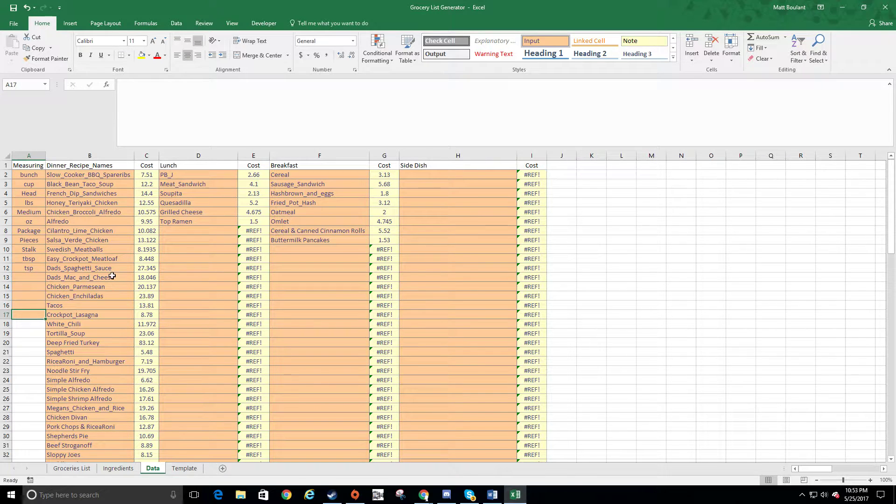
click(150, 408)
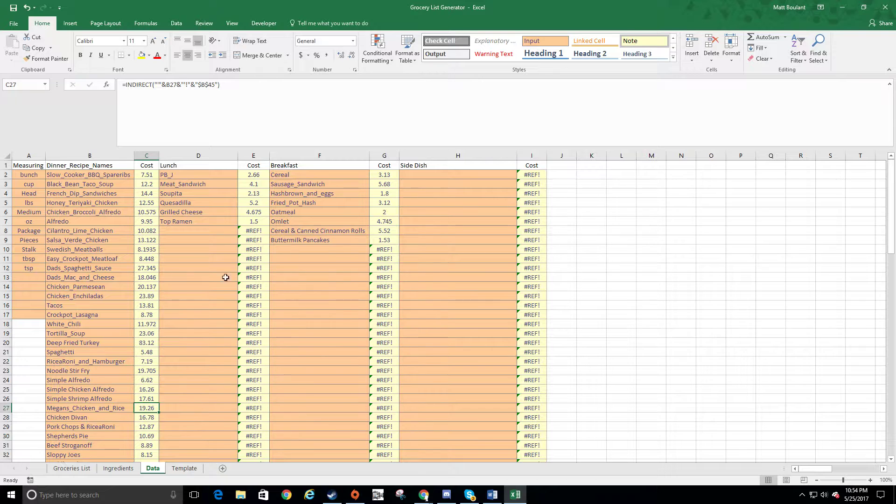
Step: Unhide the Cereal & Canned Cinnamon Rolls recipe sheet
click(71, 468)
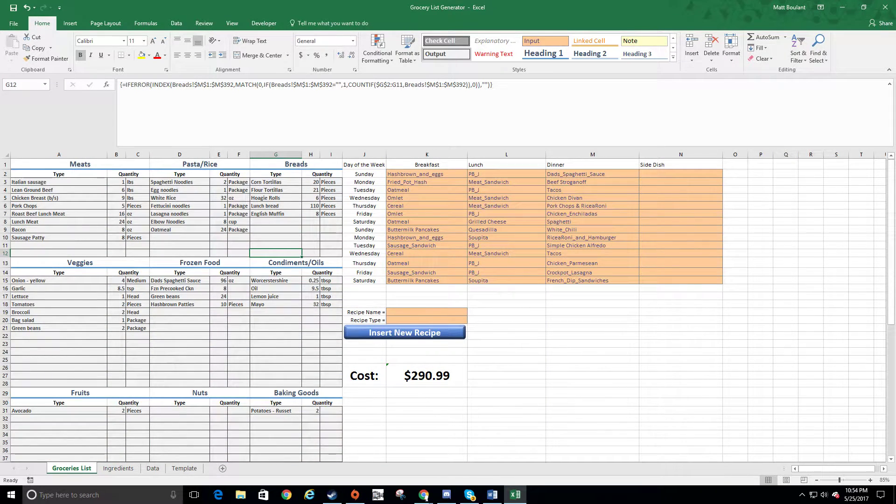
key(alt+Tab)
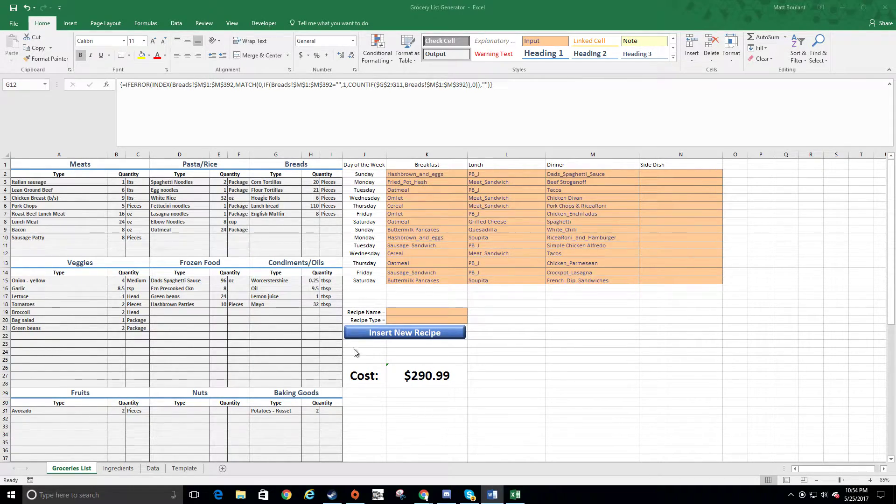
click(209, 472)
right_click(194, 469)
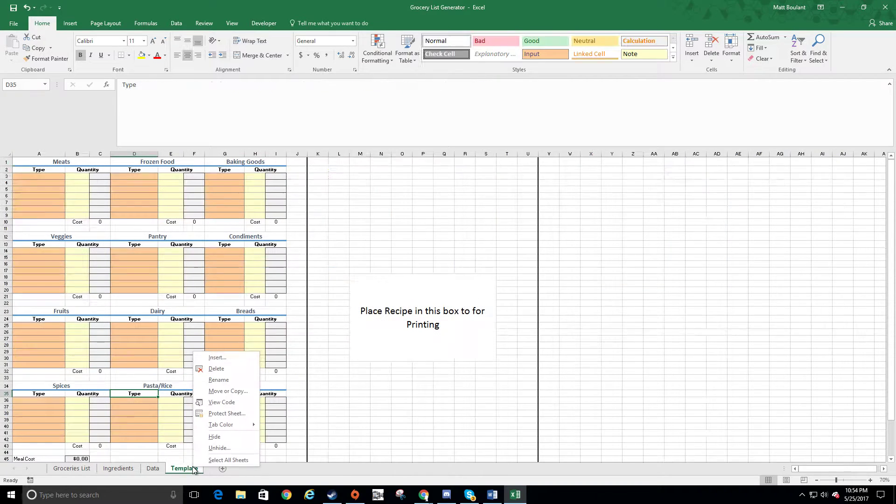
click(225, 447)
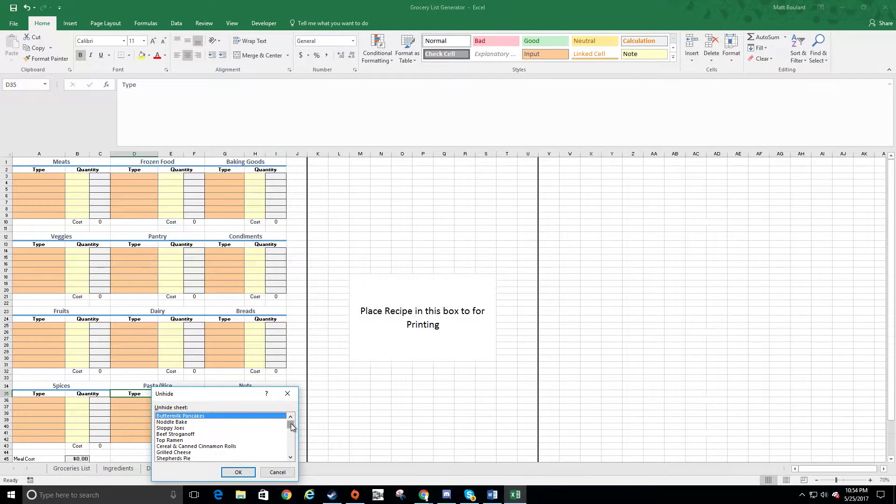
mouse_move(290, 424)
mouse_down()
mouse_move(290, 450)
mouse_move(291, 426)
mouse_up()
click(164, 448)
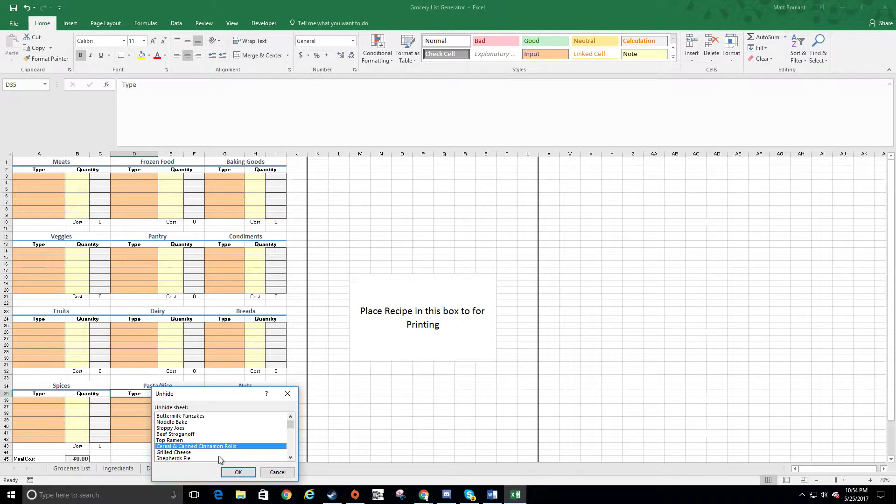
click(239, 474)
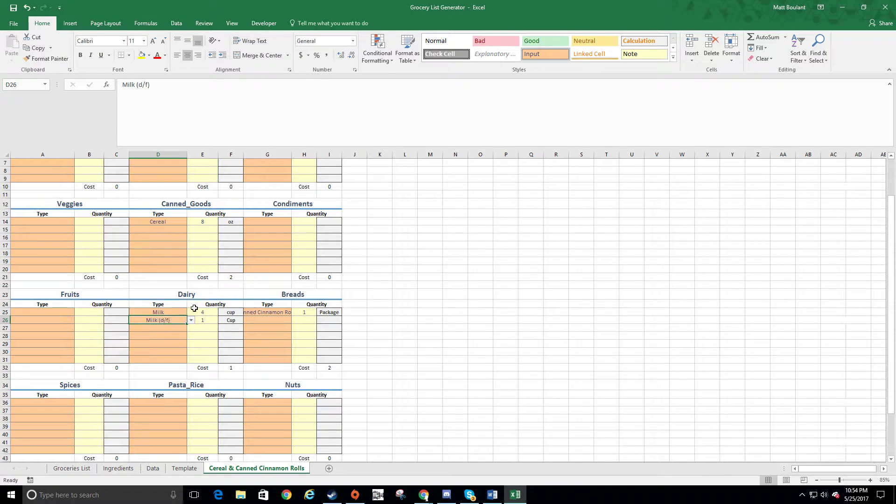
Step: Review the ingredients and meal cost on the Cereal & Canned Cinnamon Rolls sheet, and return to the Ingredients sheet
scroll(218, 286, up, 2)
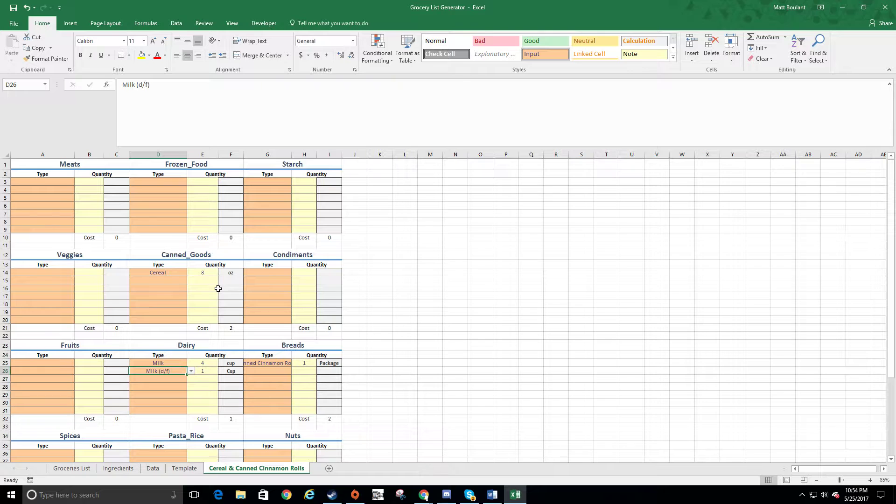
scroll(229, 308, down, 4)
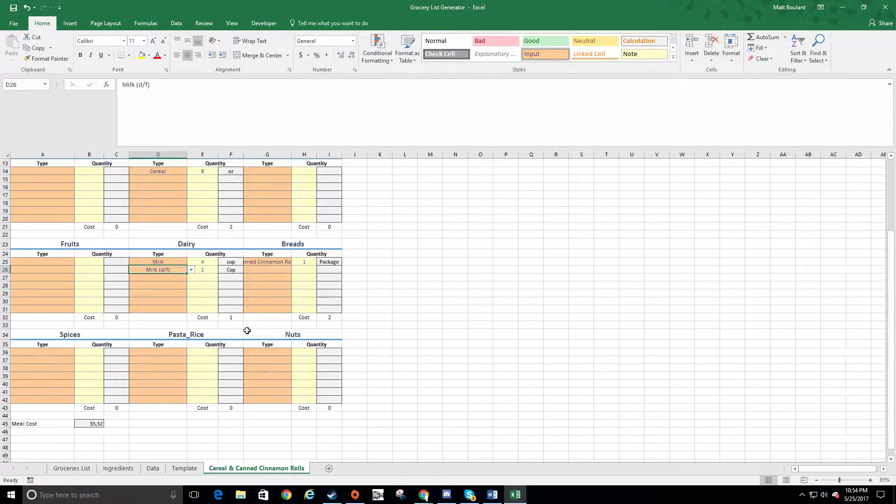
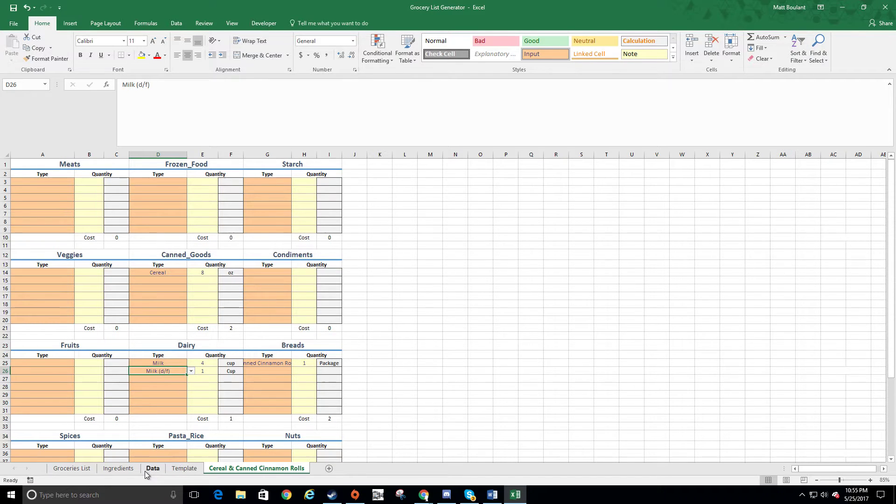
click(124, 470)
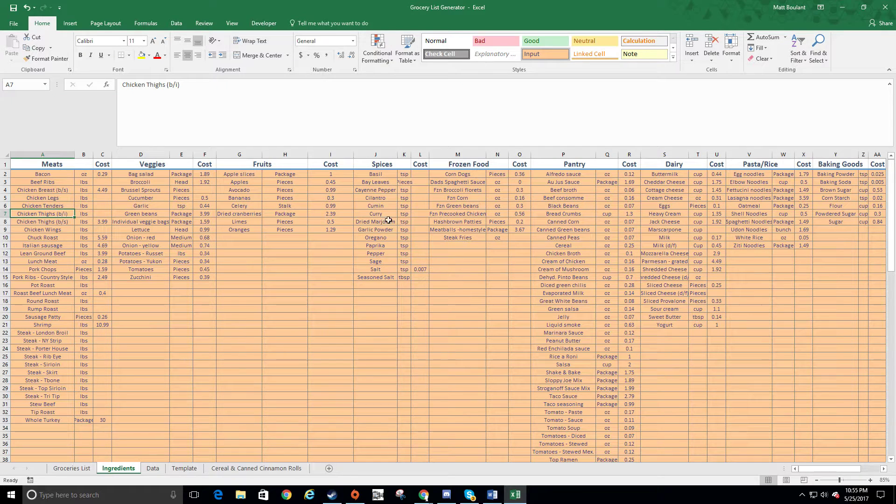
Step: Return to the Groceries List sheet and check the side dish choices for the first Sunday
click(451, 184)
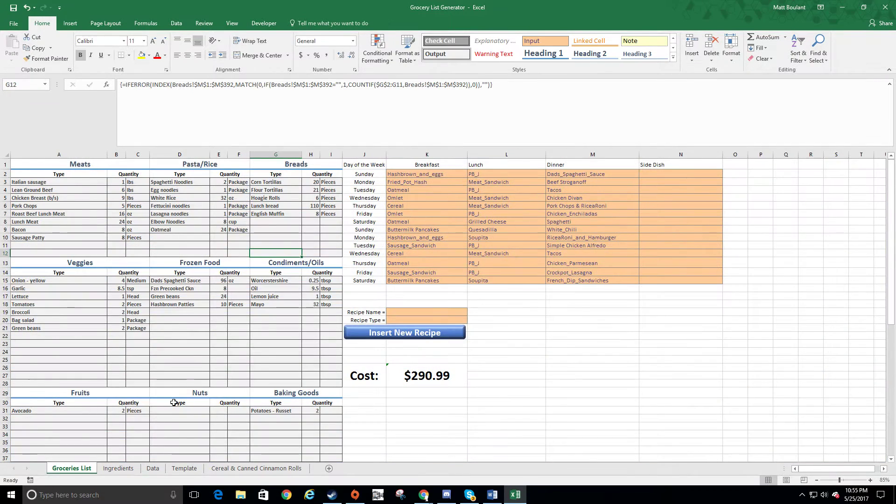
click(72, 469)
click(612, 174)
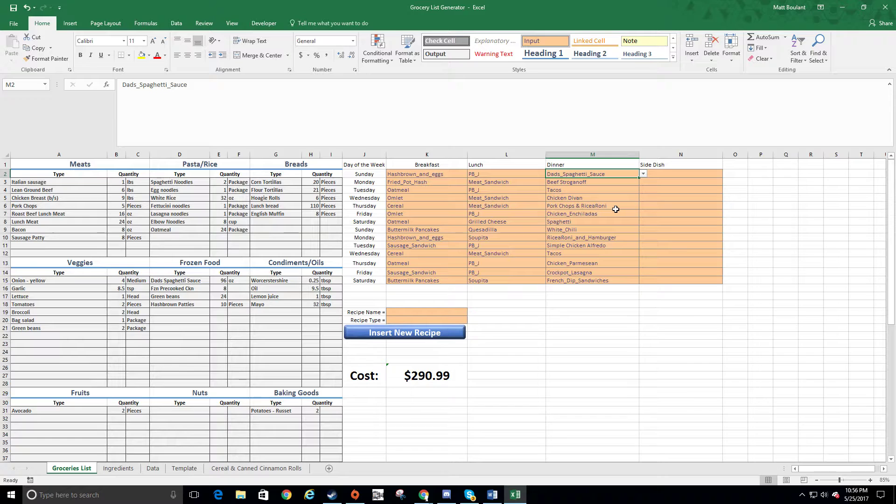
click(691, 174)
click(727, 175)
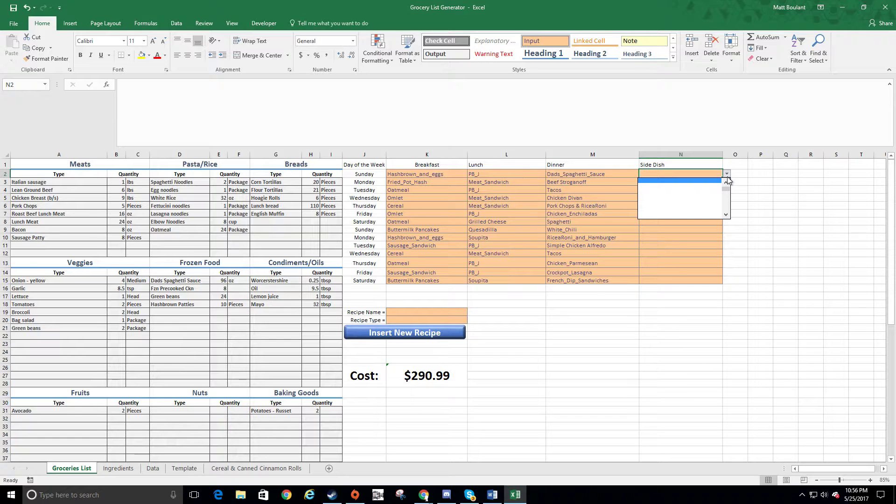
click(427, 315)
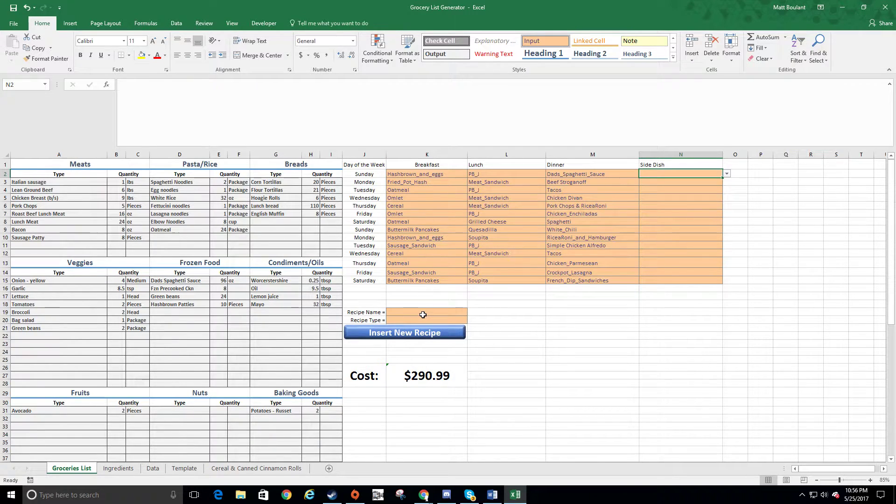
Step: Enter "Mac and cheese" as the recipe name and choose Side Dish as the recipe type
click(423, 312)
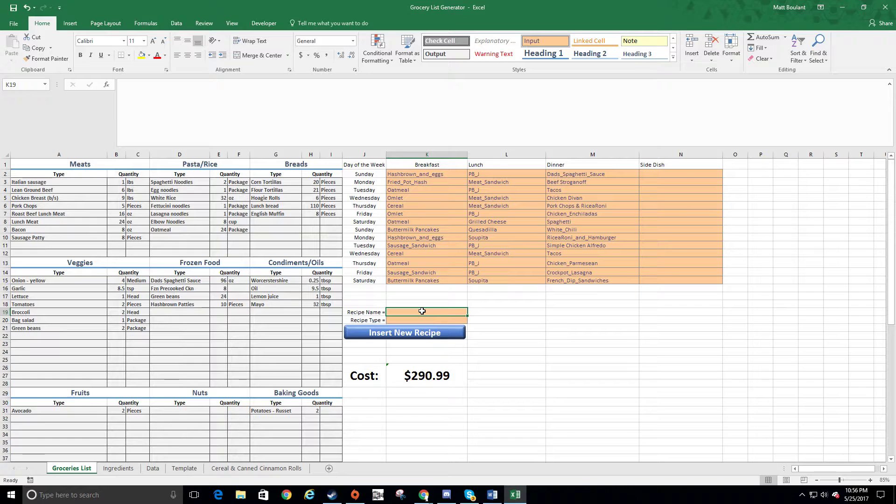
text(Mac)
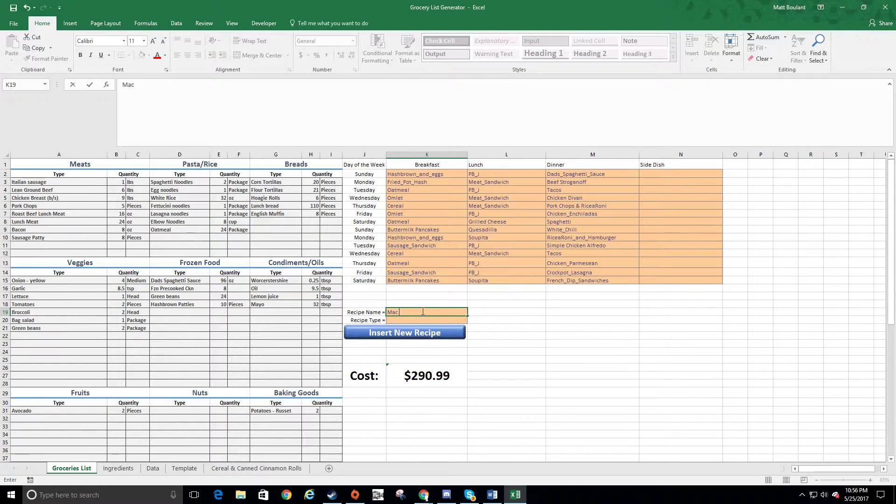
text( and cheese)
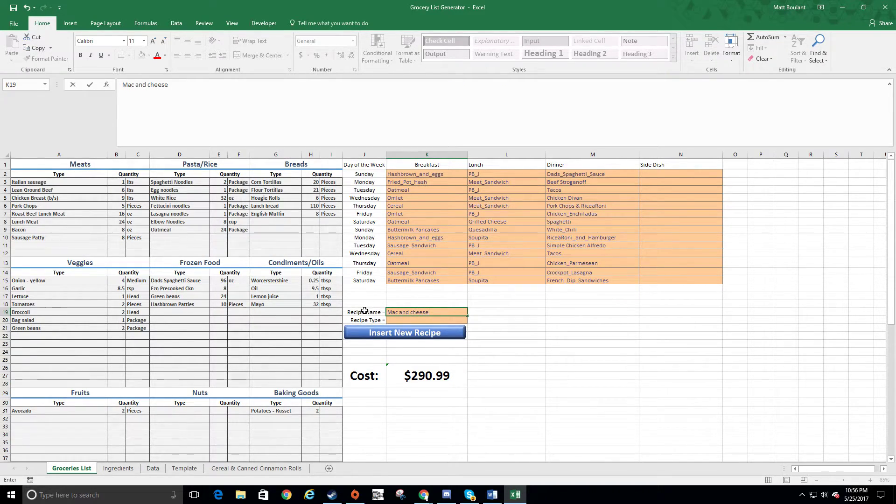
click(432, 310)
click(435, 320)
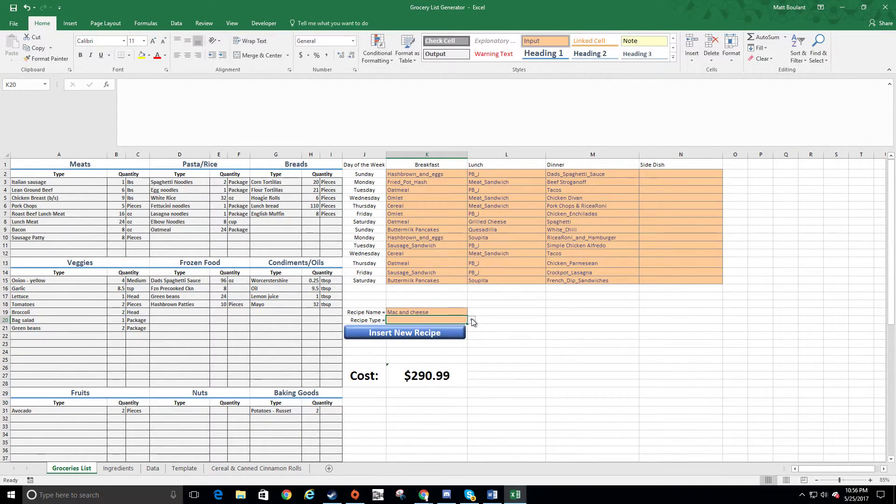
click(472, 321)
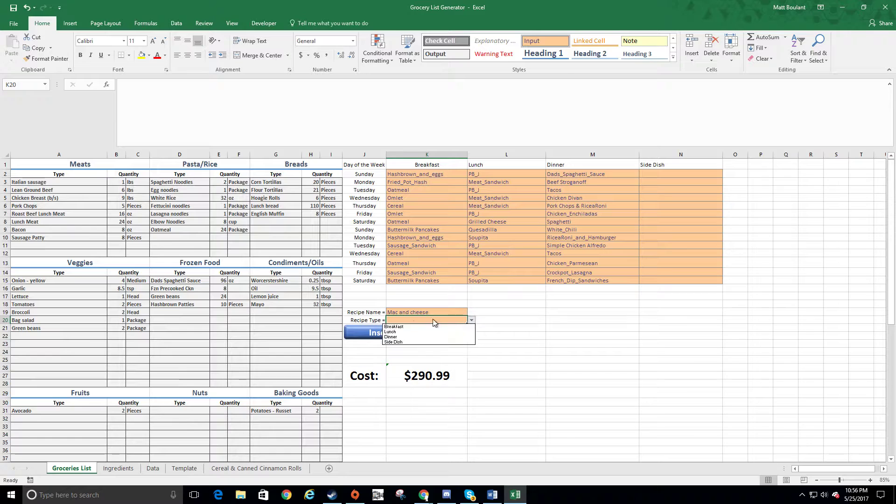
click(399, 343)
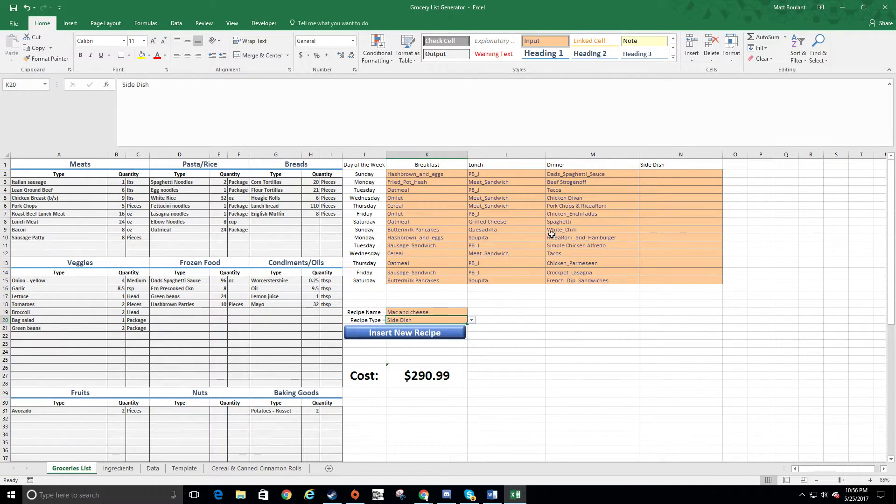
Step: Insert the new recipe, search its ingredient form for cream, and add 2 cups of Heavy Cream
click(396, 333)
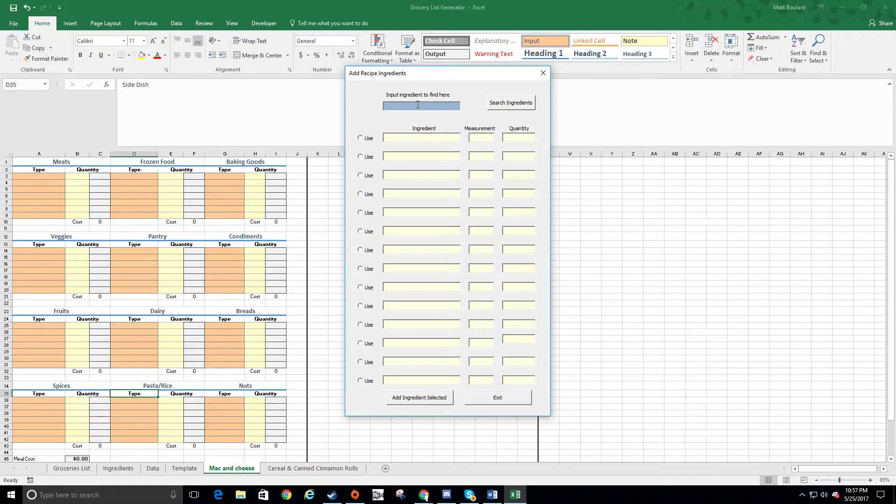
text(ream)
click(519, 104)
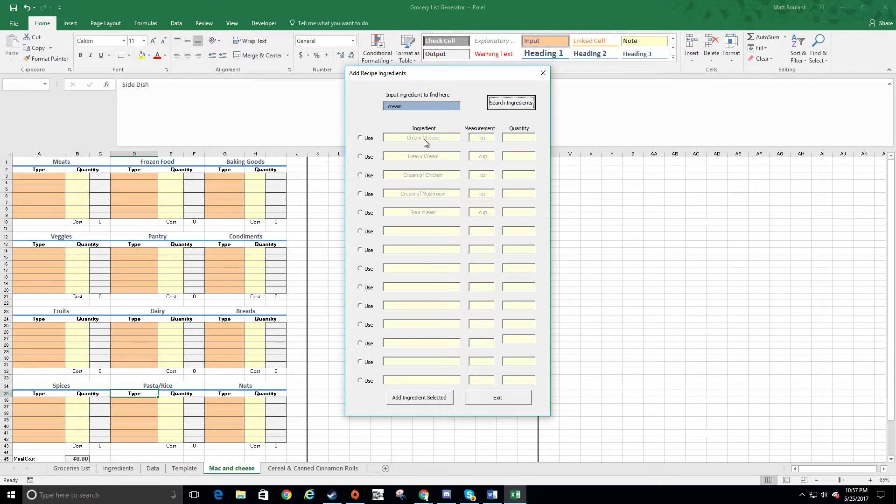
click(361, 158)
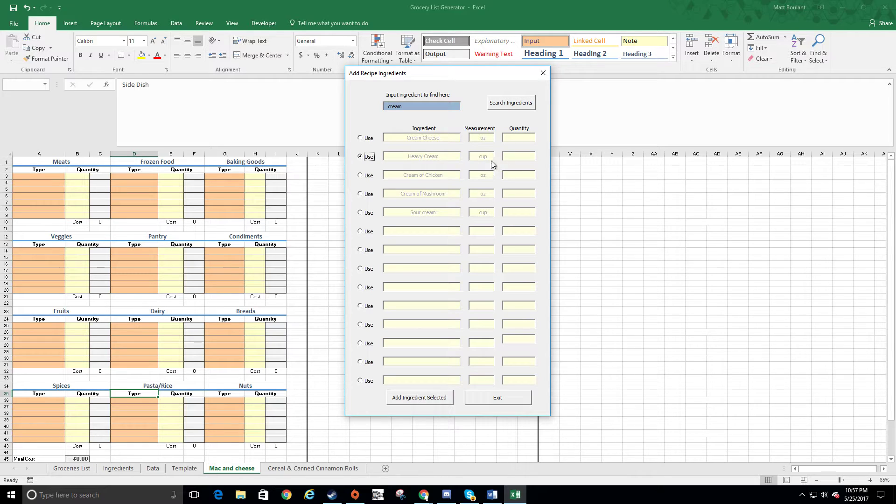
click(525, 159)
click(422, 402)
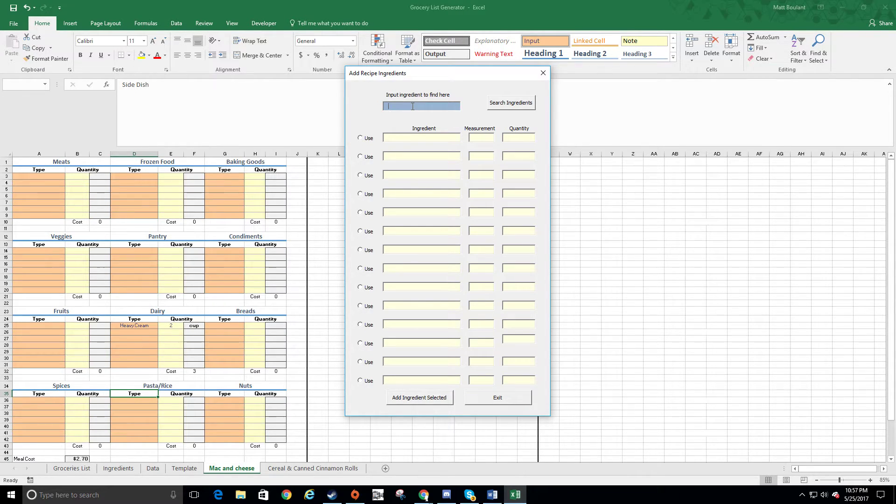
Step: Search for broth and add 24 oz of Chicken Broth to the recipe
text(broth)
click(513, 103)
click(362, 158)
click(513, 158)
text(24)
click(419, 402)
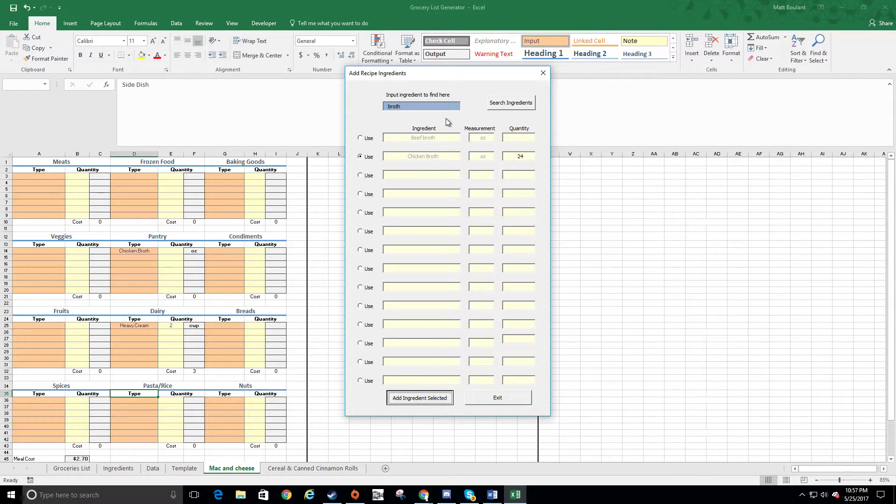
Step: Search for cheese and add 1.5 cups of Cheddar Cheese to the recipe
text(cheese)
click(522, 107)
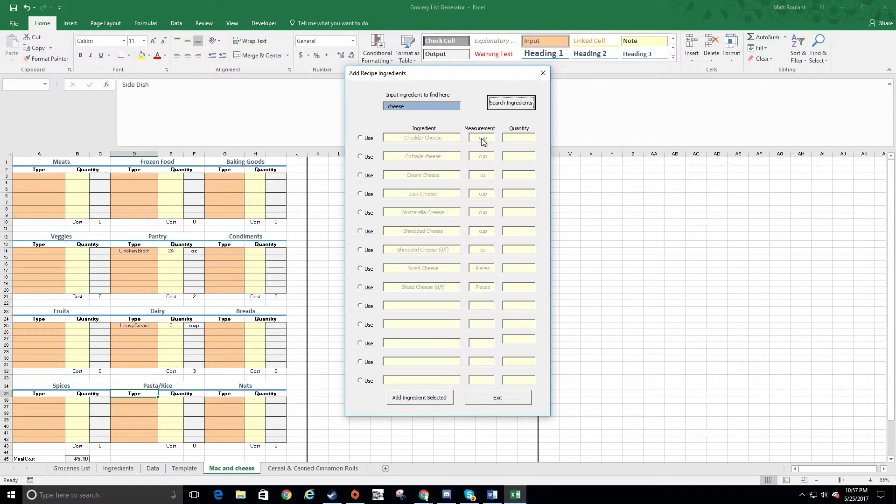
click(360, 138)
click(513, 138)
text(1.5)
click(431, 397)
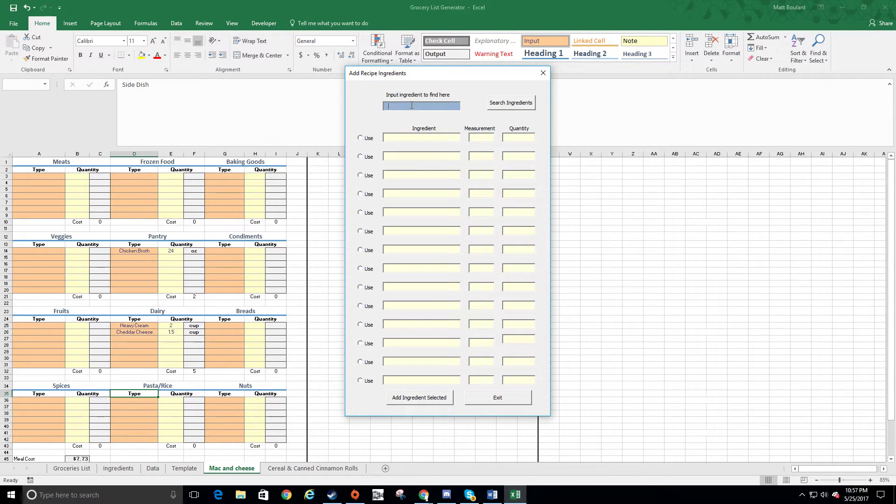
Step: Search for jack and add 1 cup of Jack Cheese to the recipe
text(jack)
click(509, 103)
click(360, 138)
click(504, 138)
text(1)
click(420, 397)
Step: Search for parm and add 0.75 cup of grated Parmesan to the recipe
text(parm)
click(511, 105)
click(360, 138)
click(520, 137)
text(.75)
click(426, 400)
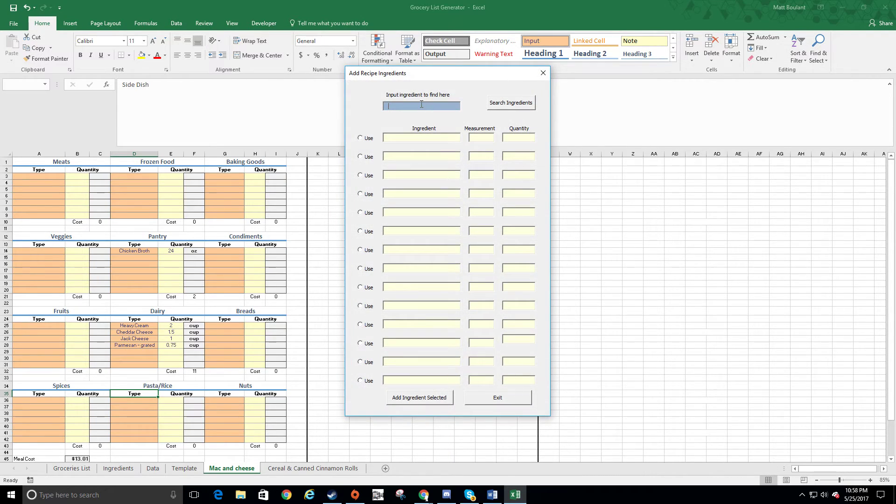
Step: Search for salt and add 1 tsp of Salt to the recipe
text(salt)
click(510, 102)
click(360, 138)
click(516, 138)
text(1)
click(432, 398)
Step: Search for pepper and add 1 tsp of plain Pepper to the recipe
text(pepper)
click(507, 104)
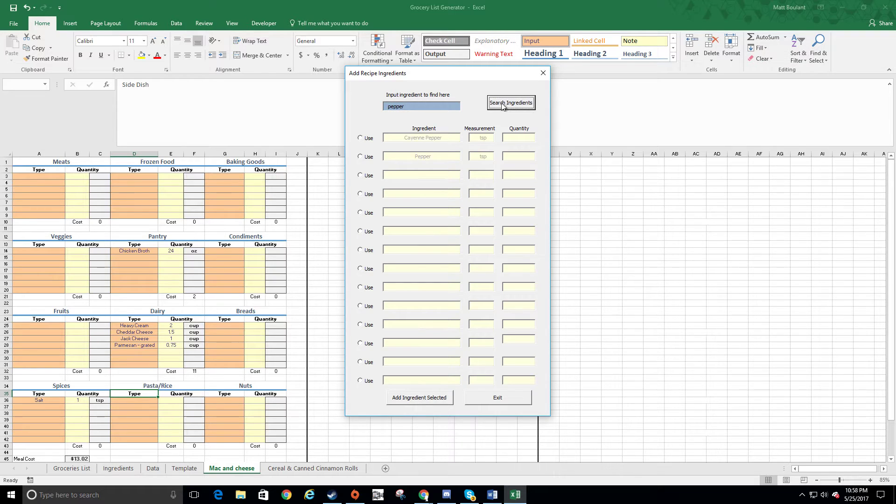
click(360, 156)
click(518, 160)
text(1)
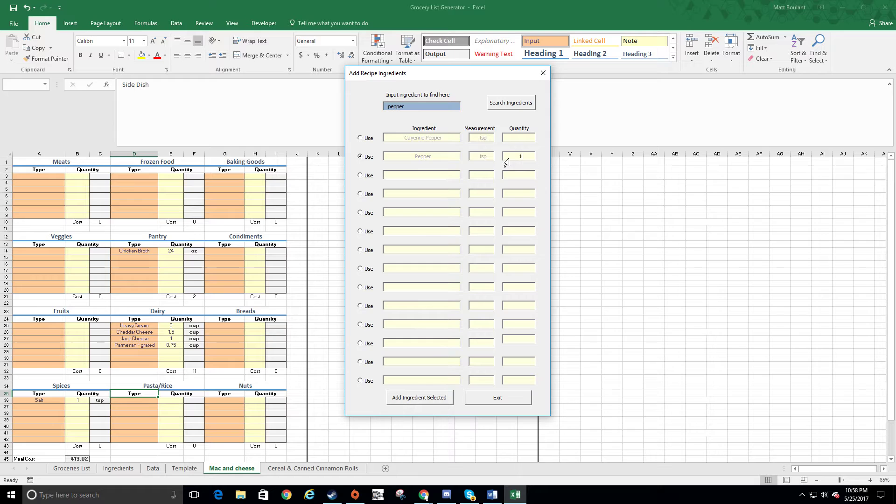
click(427, 401)
Step: Search for bacon and add 8 oz of Bacon to the recipe
click(426, 104)
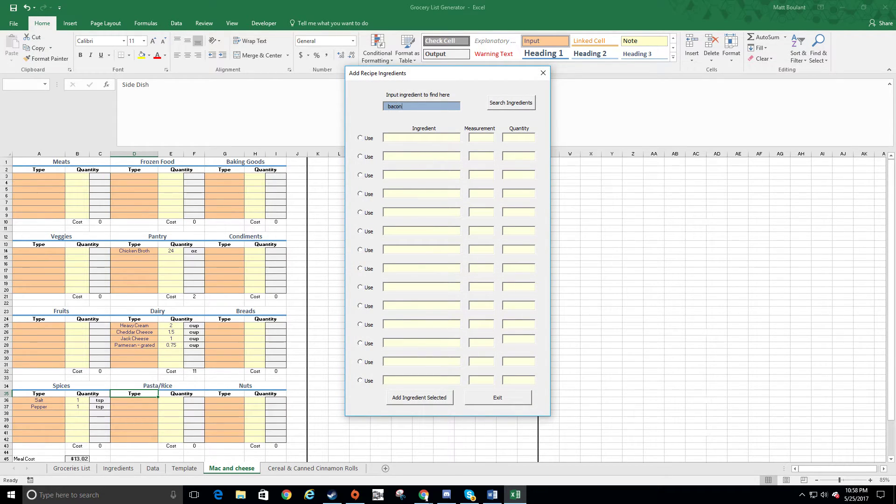
click(514, 102)
click(362, 139)
click(507, 140)
click(441, 399)
Step: Search for Ritz, enter "Ritz Cracker" as an ingredient in the first row, and submit it as a new ingredient
text(Ritz)
click(514, 104)
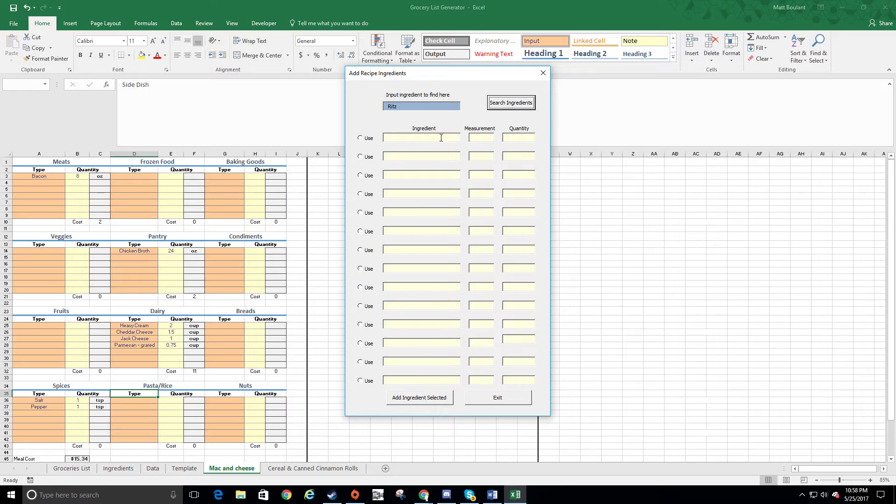
click(361, 139)
click(411, 139)
text(Ritz Cracker)
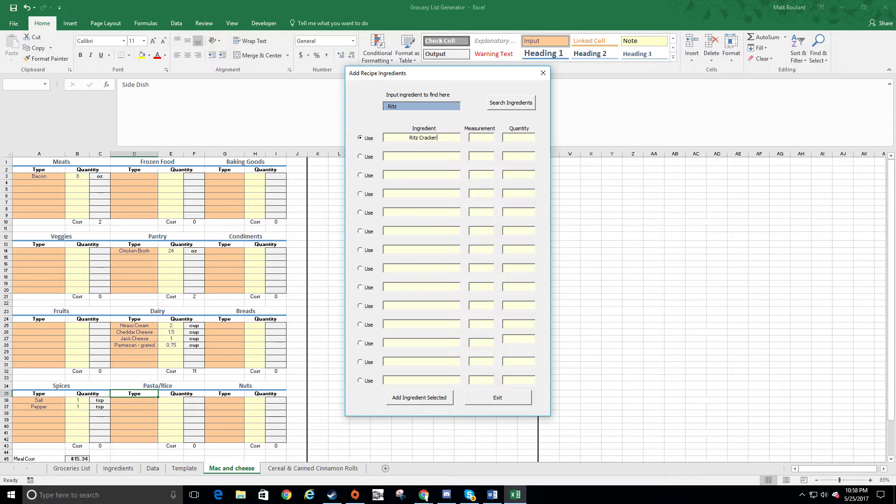
click(419, 398)
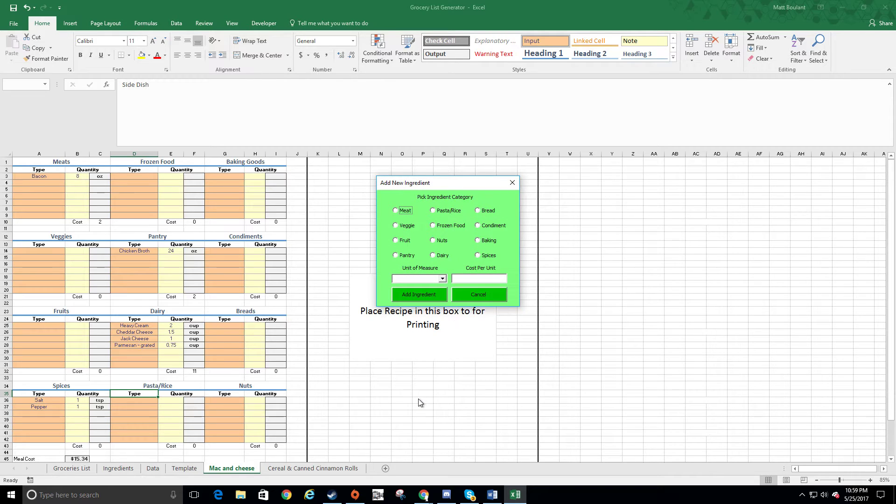
Step: Define the new ingredient in the Pantry category with Package as its unit and a cost per unit of 1
click(396, 256)
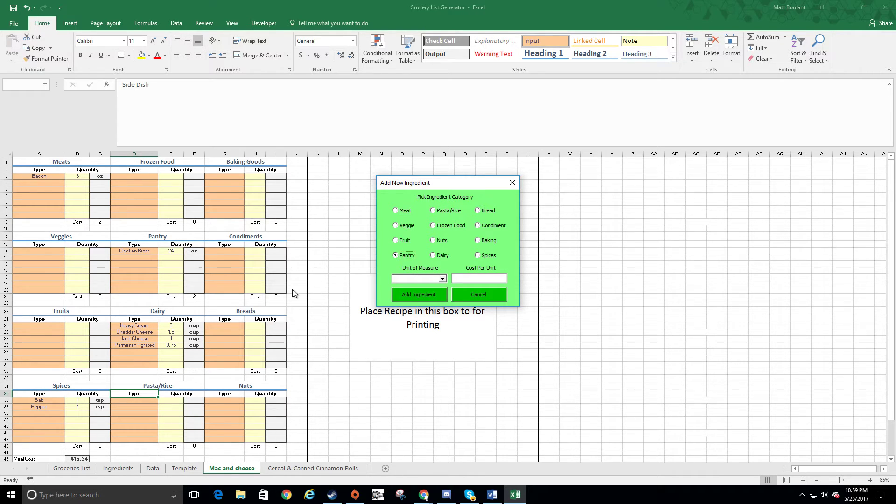
click(443, 280)
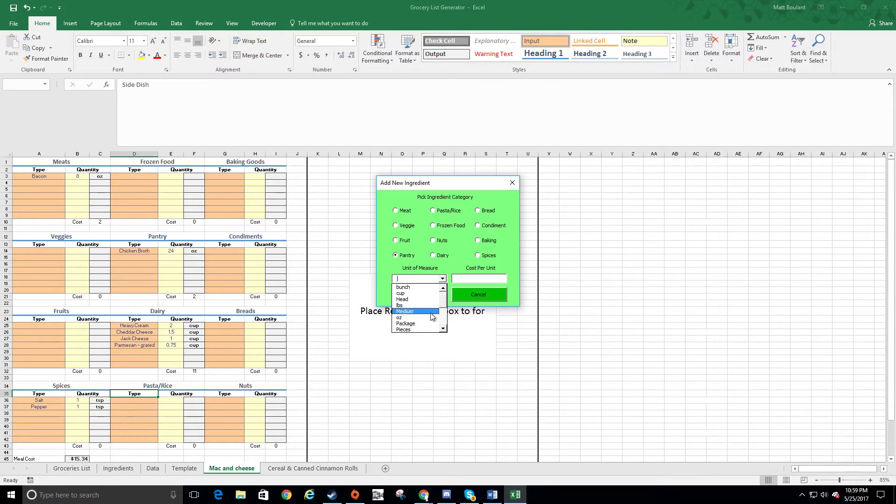
click(407, 324)
click(460, 279)
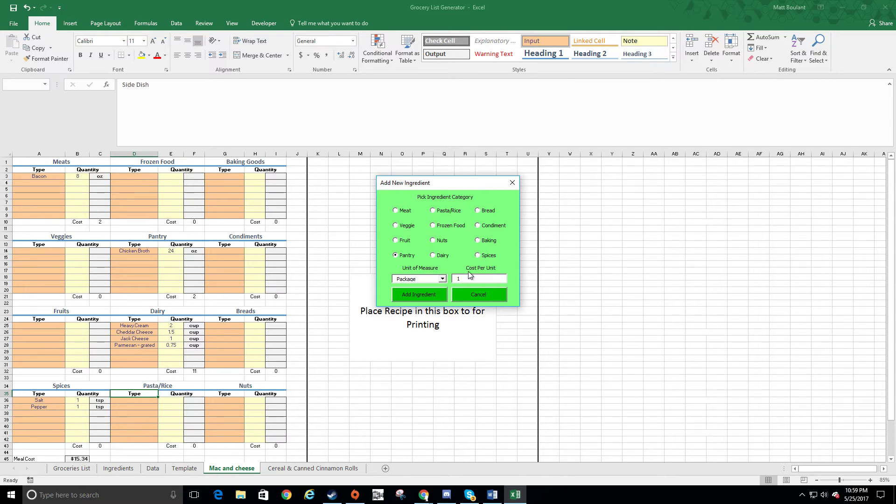
click(417, 296)
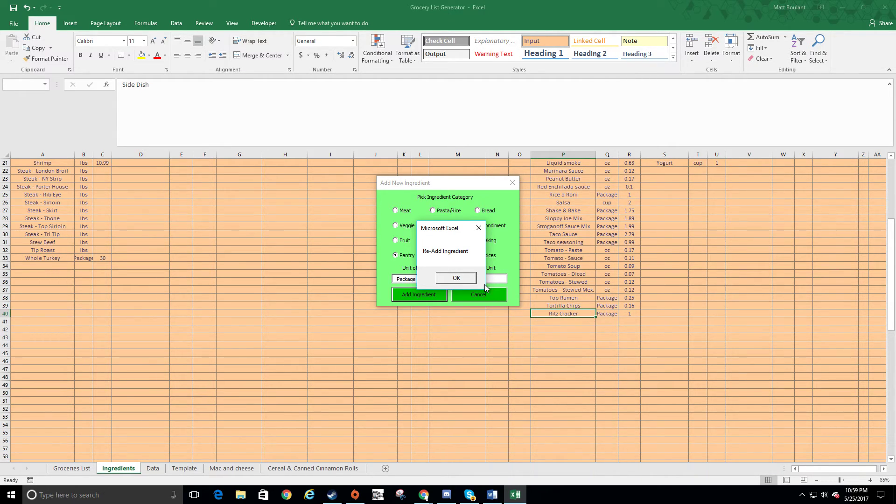
click(457, 279)
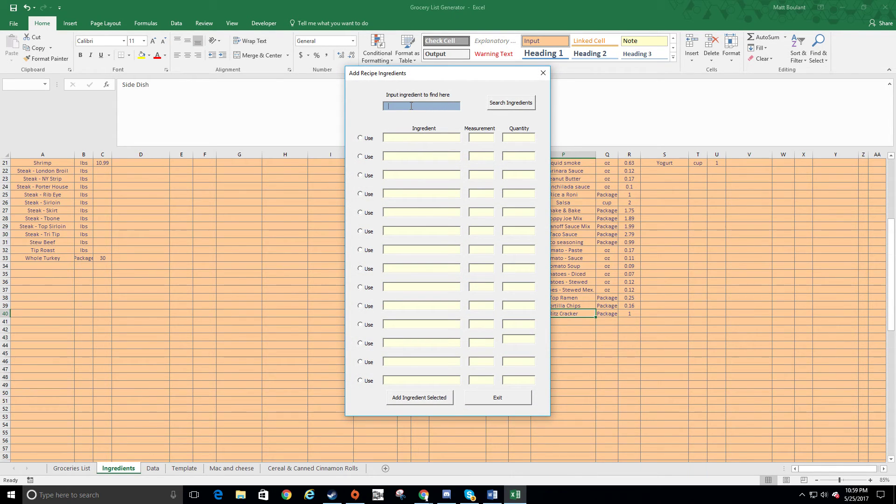
Step: Add 1 package of Ritz Cracker to the recipe and exit the ingredient form
click(523, 106)
click(360, 139)
click(427, 400)
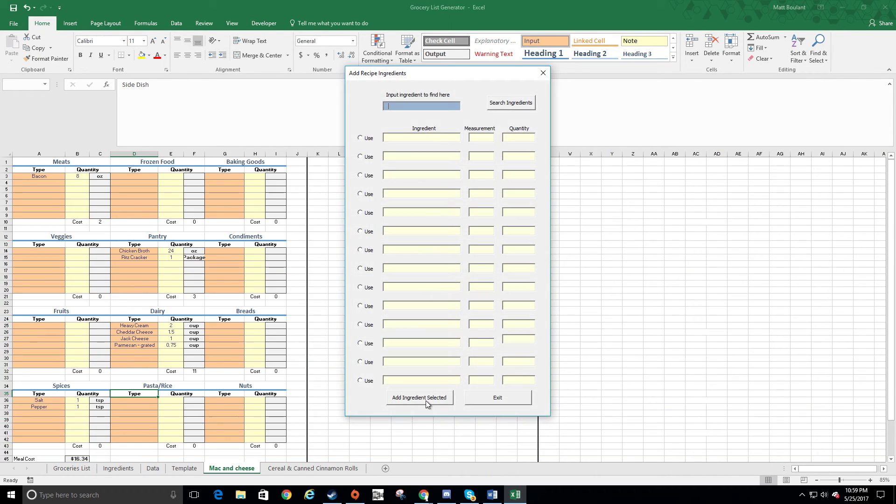
click(512, 399)
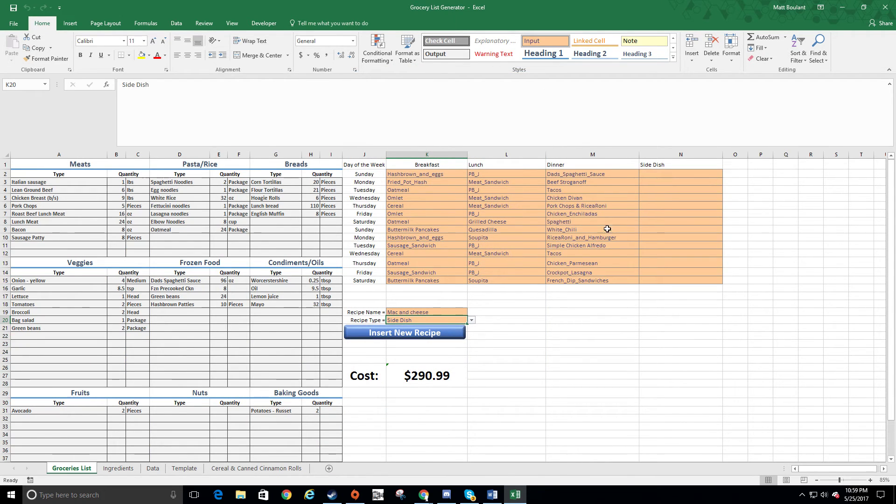
Step: Choose Mac and cheese as the side dish for the first Sunday
click(668, 174)
click(727, 174)
click(727, 184)
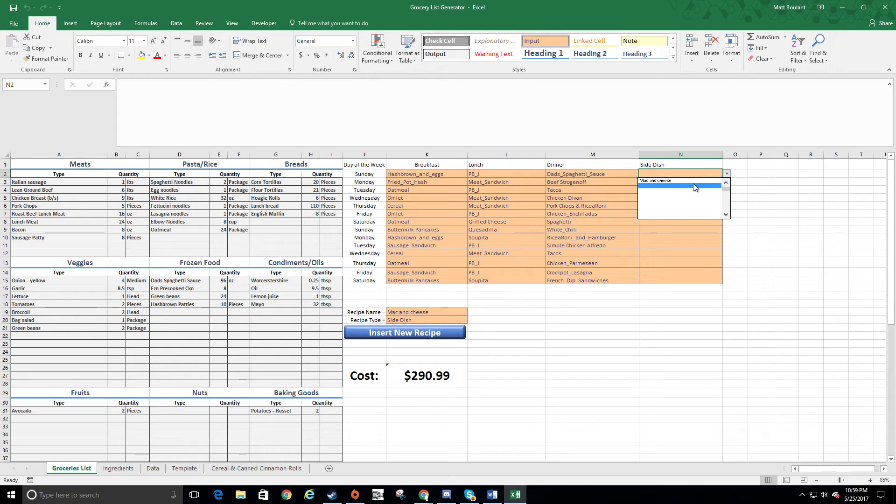
click(668, 182)
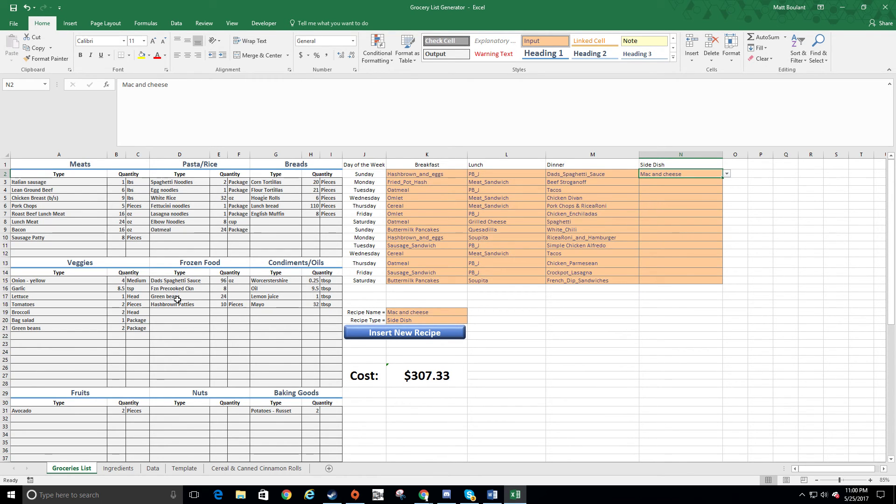
Step: Review the pantry, dairy and spice quantities on the Groceries List sheet, check the Ingredients sheet, and return to the meal plan
scroll(189, 256, down, 4)
scroll(189, 256, down, 3)
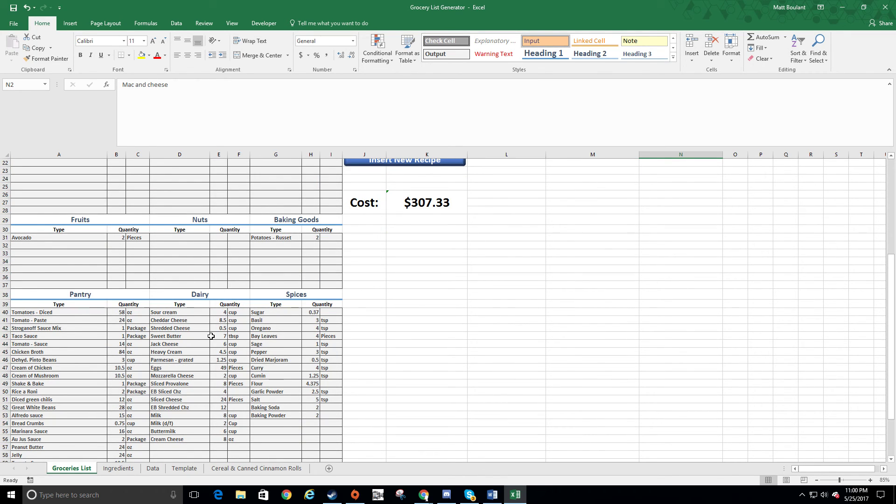
scroll(509, 221, up, 1)
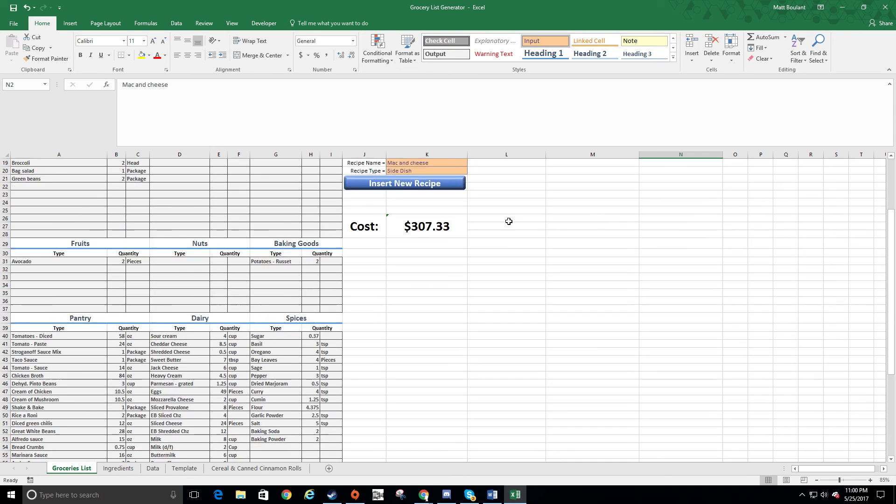
scroll(509, 221, down, 1)
scroll(500, 222, down, 2)
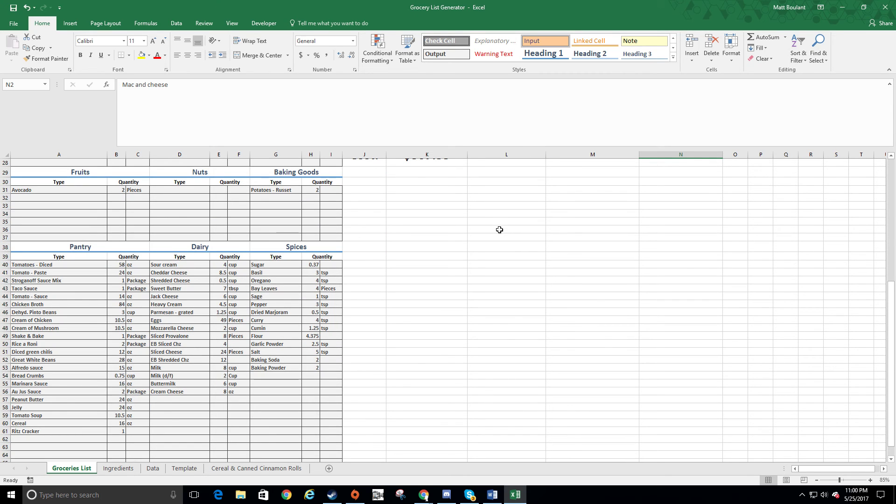
click(121, 471)
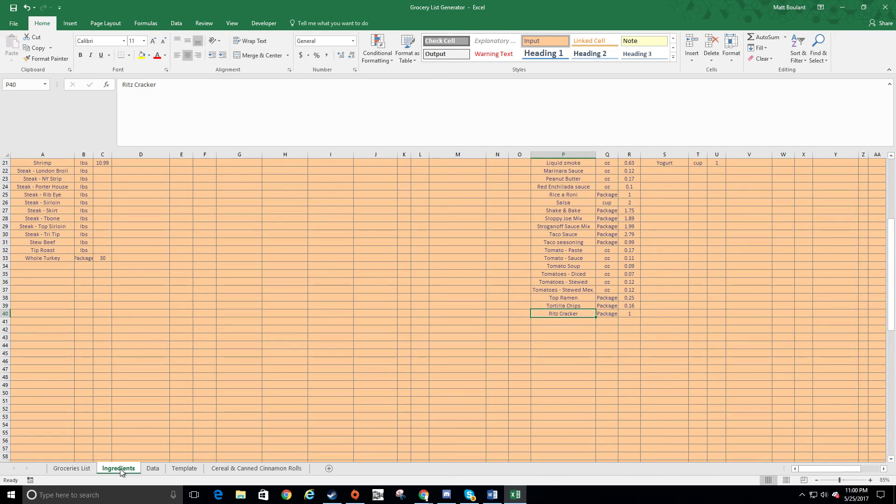
scroll(442, 351, up, 7)
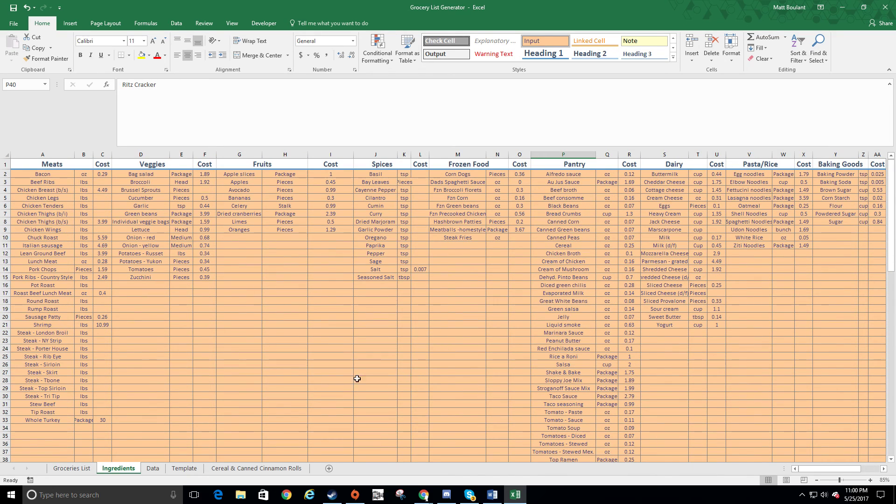
scroll(372, 357, down, 3)
scroll(457, 330, up, 3)
click(72, 468)
scroll(377, 290, up, 9)
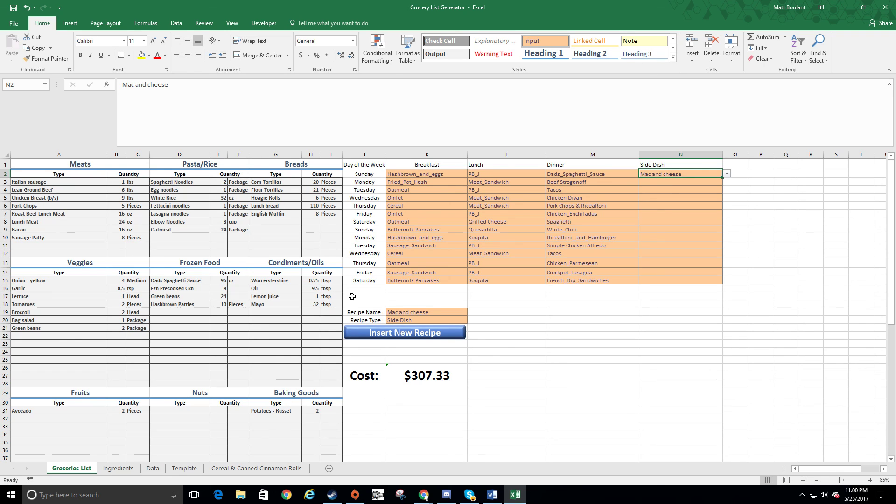
key(alt+z)
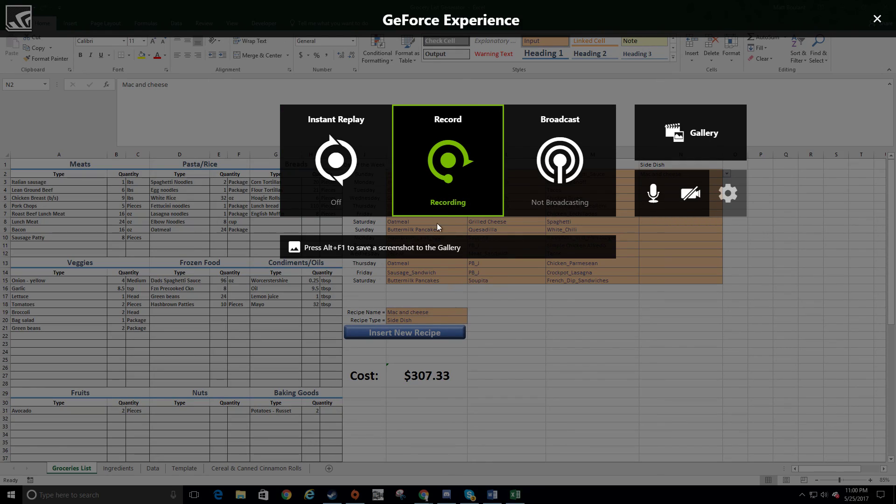